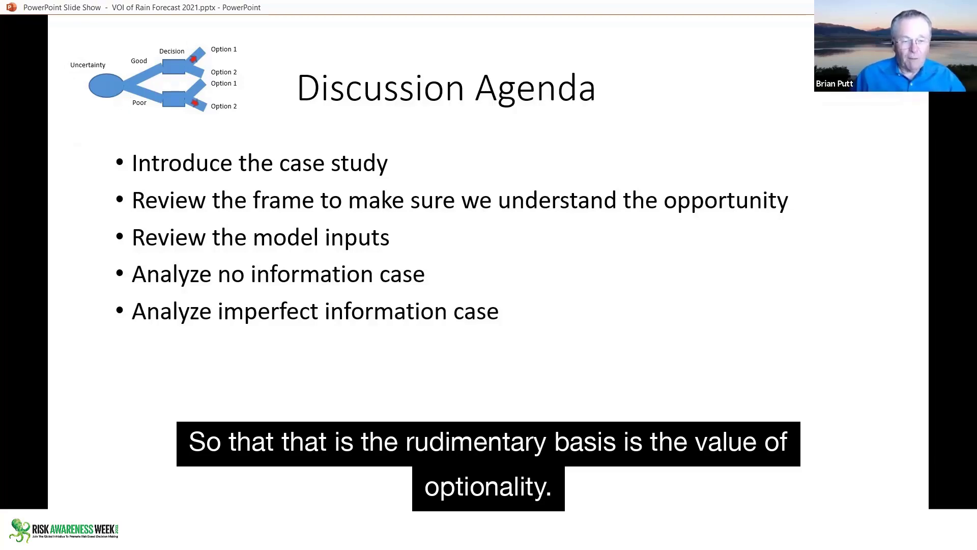
Advance through the Problem Frame, strategy table and decision tree slides to the Influence Diagram.
key("Right")
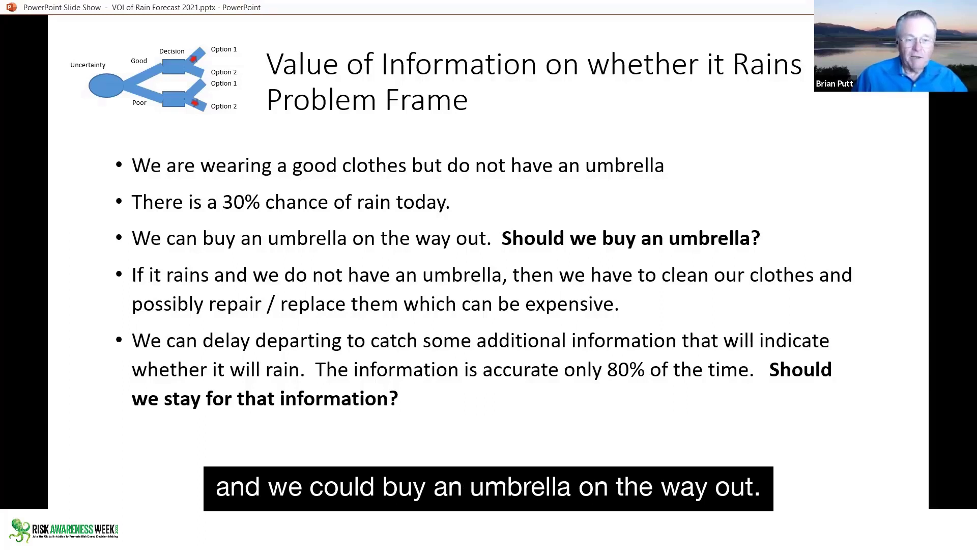
key("Right")
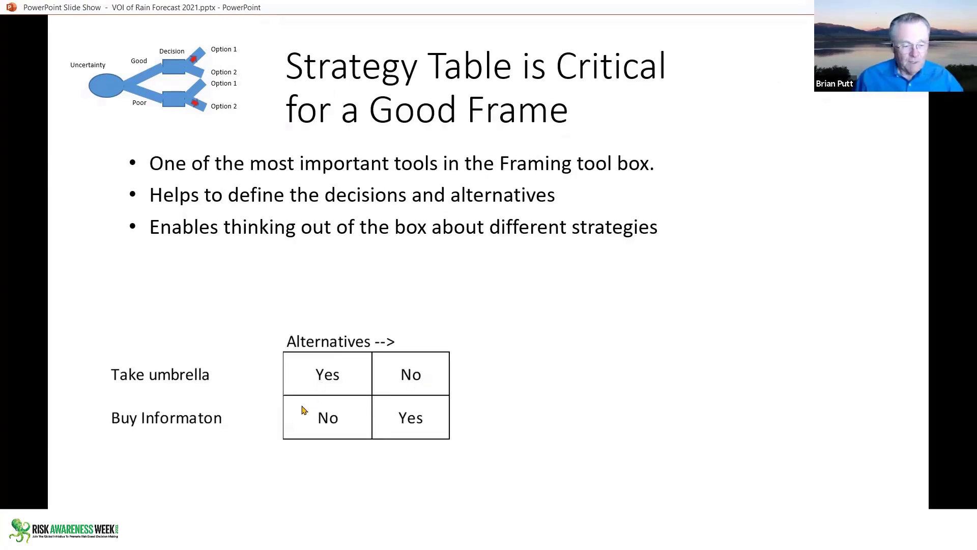
key("Right")
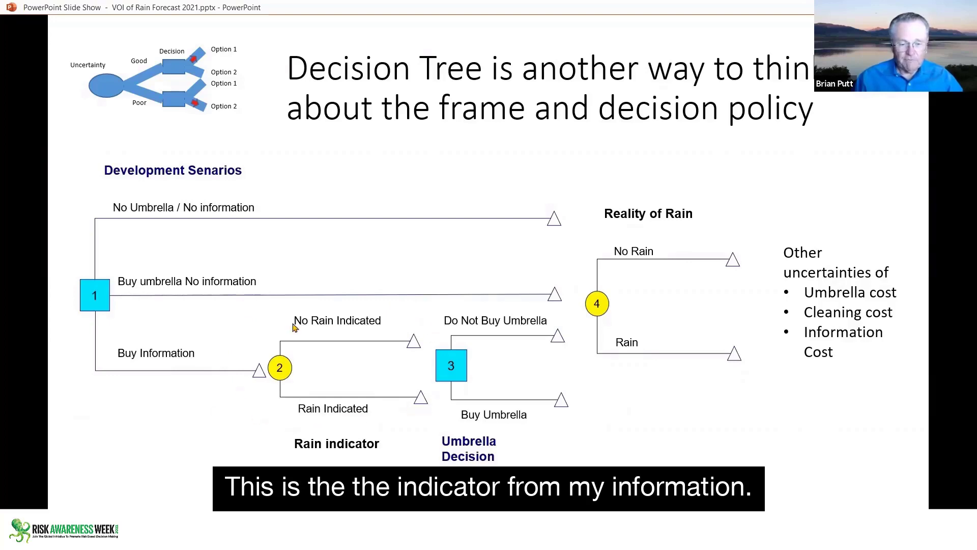
key("Right")
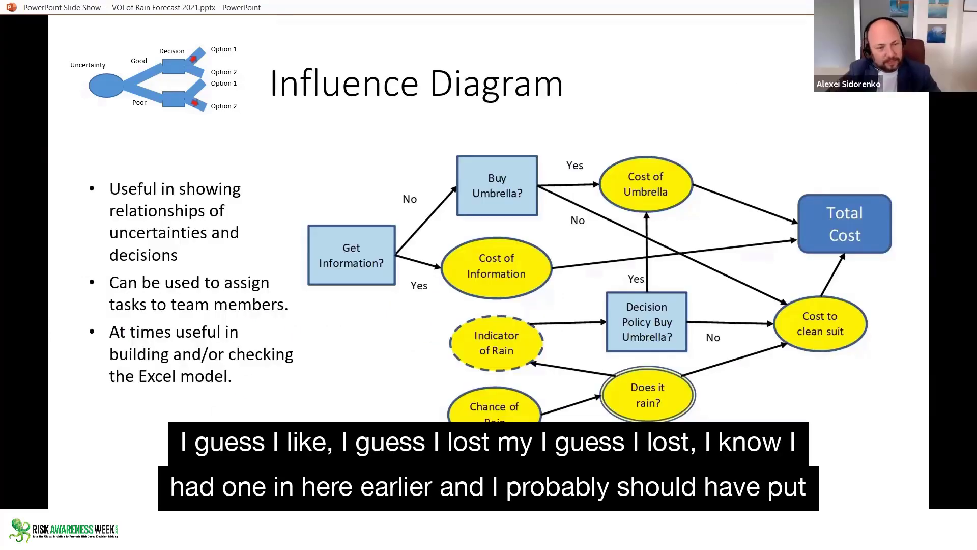
Reveal the arrow from Get Information? to Indicator of Rain, then step the simulation two trials.
key("Right")
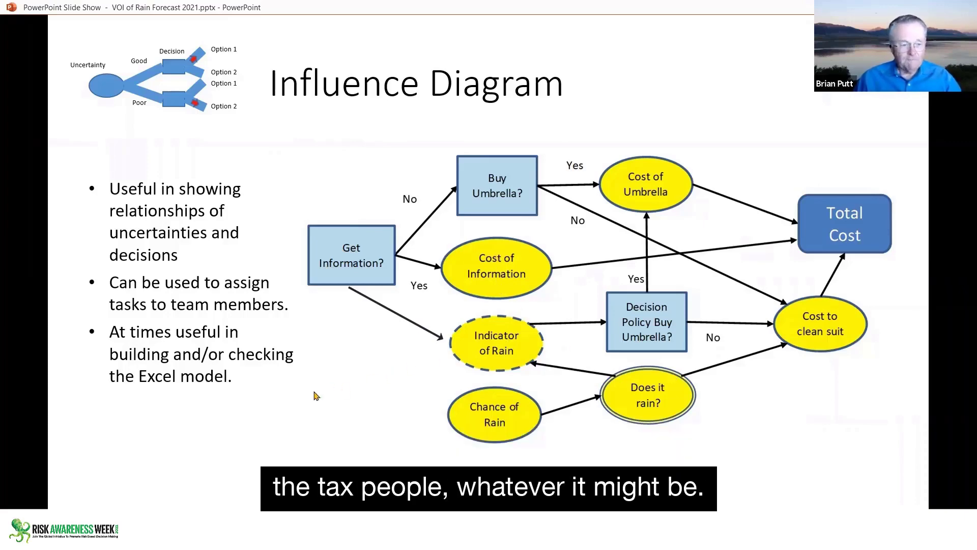
left_click(546, 269)
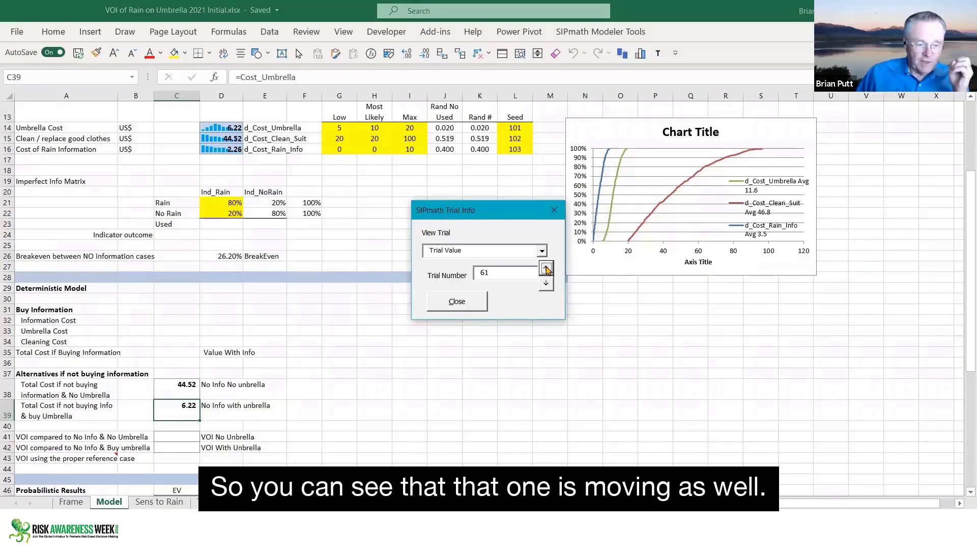
left_click(546, 268)
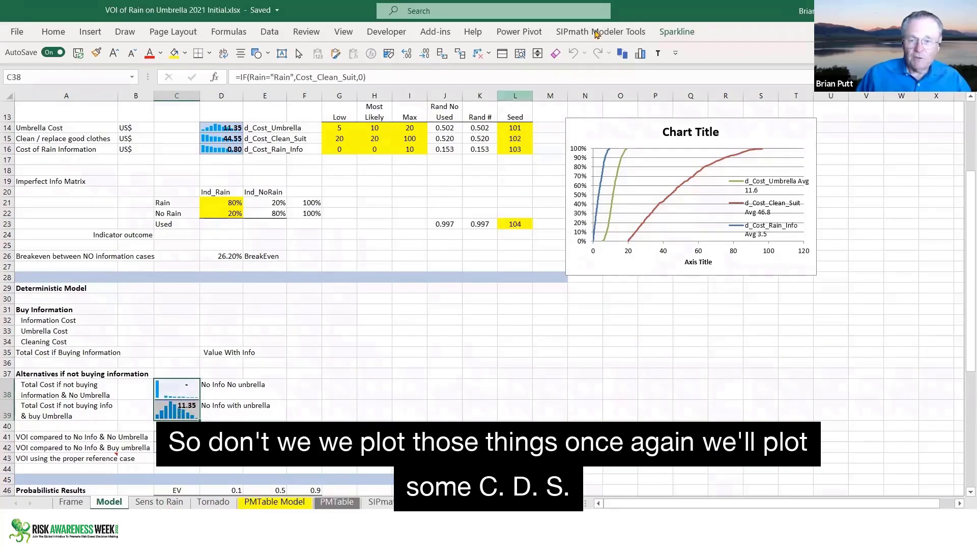
Set up a SIPmath cumulative chart of the rows 38–39 costs, starting at a cell near row 30.
left_click(641, 55)
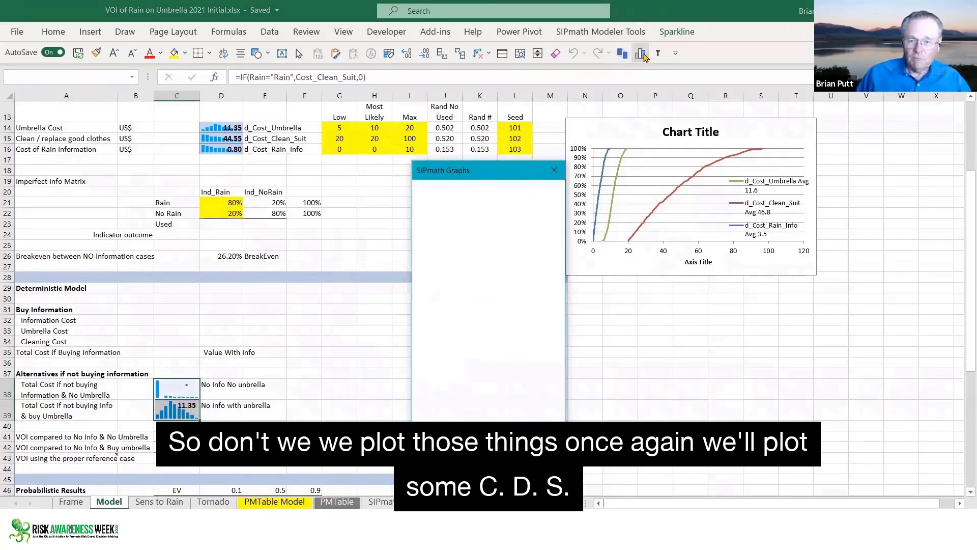
left_click(435, 379)
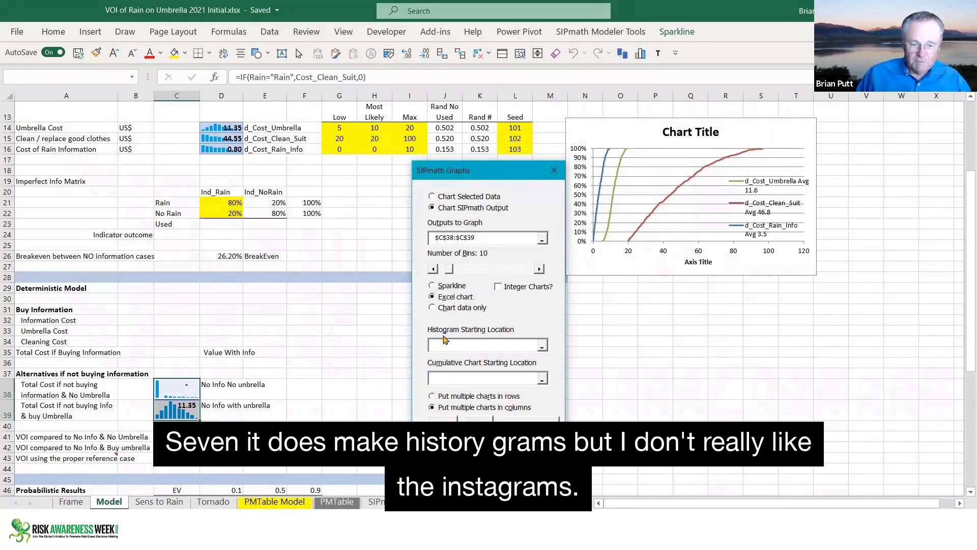
left_click(331, 305)
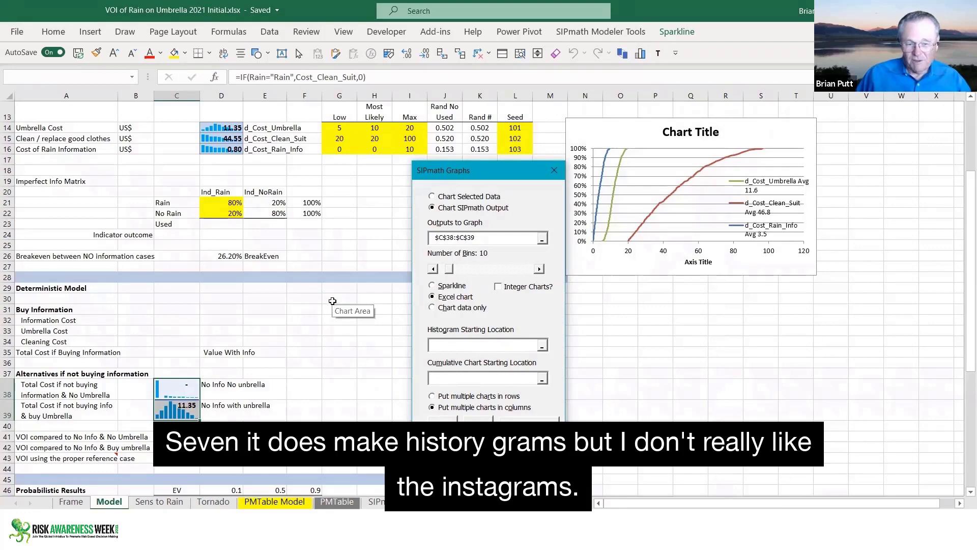
Create the cumulative chart of the two no-information costs, then switch windows.
key("Return")
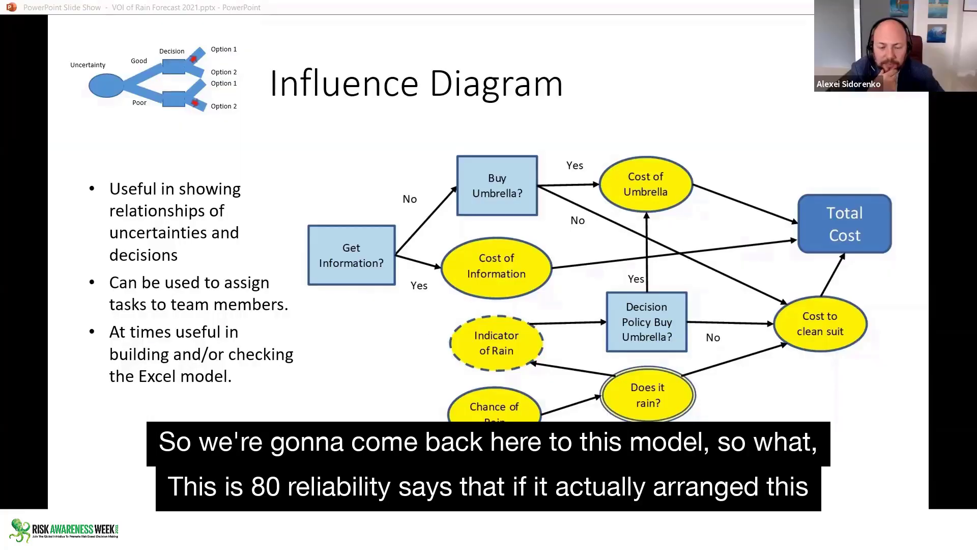
key("alt+Tab")
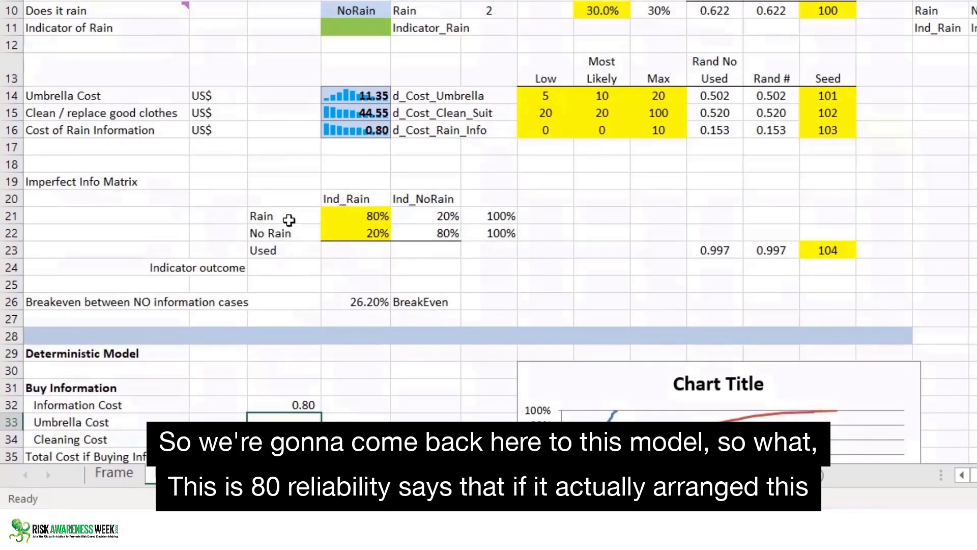
Enter the heading 'Reality' in C20 above the Rain label of the info matrix.
left_click(262, 218)
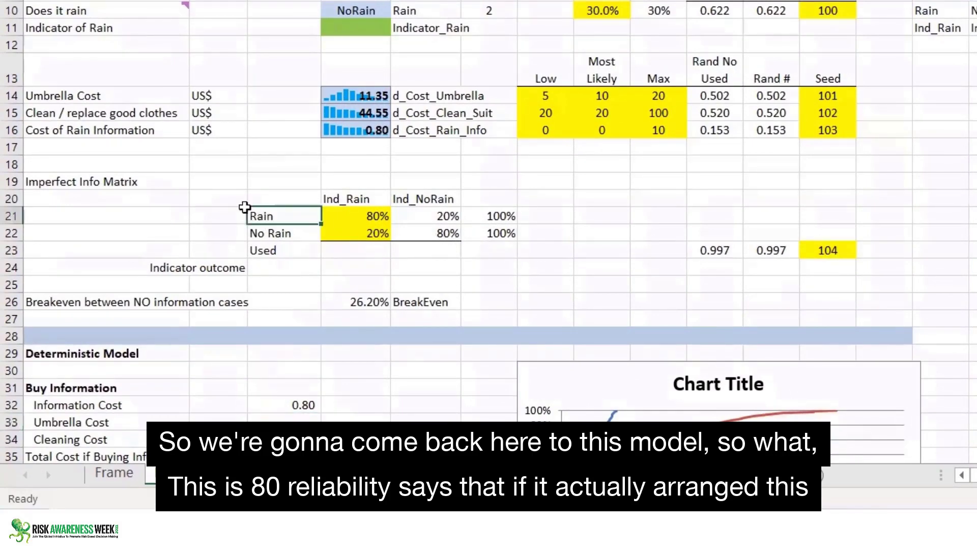
left_click(252, 198)
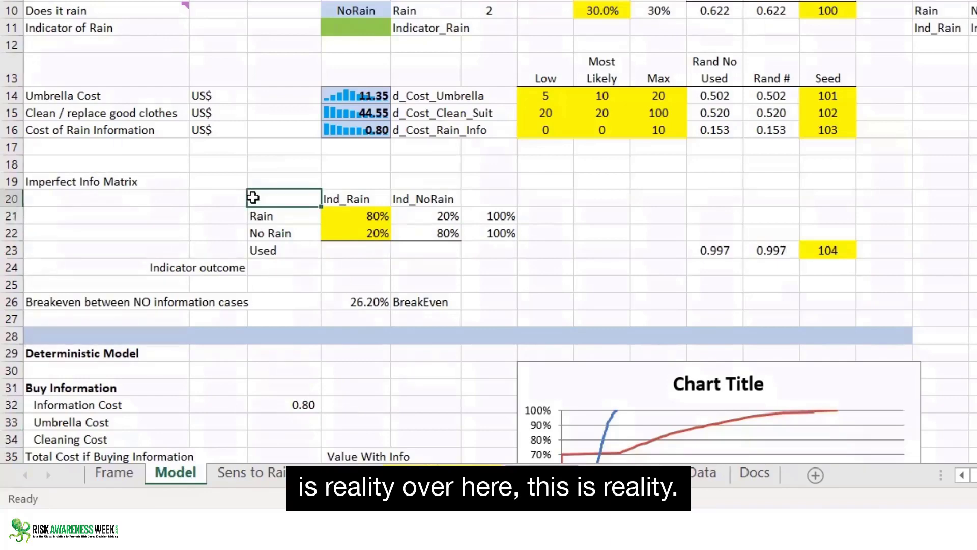
type("Reality")
key("Return")
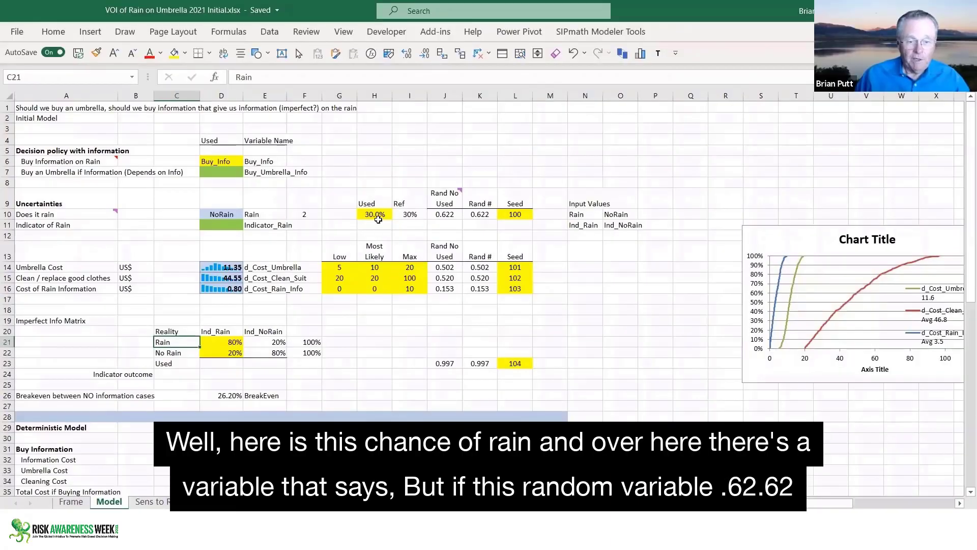
Check the 30% chance of rain in H10 and the rain outcome formula in D10.
left_click(378, 217)
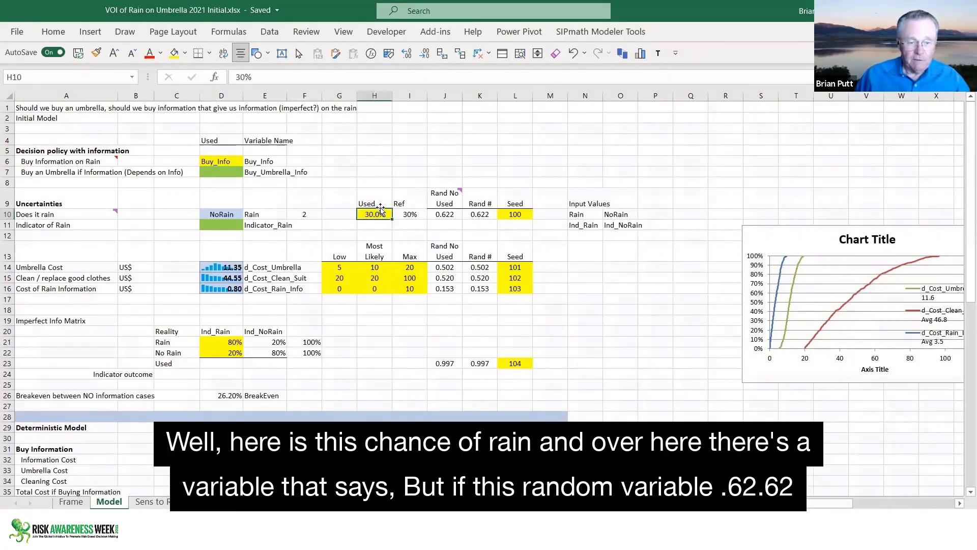
left_click(207, 214)
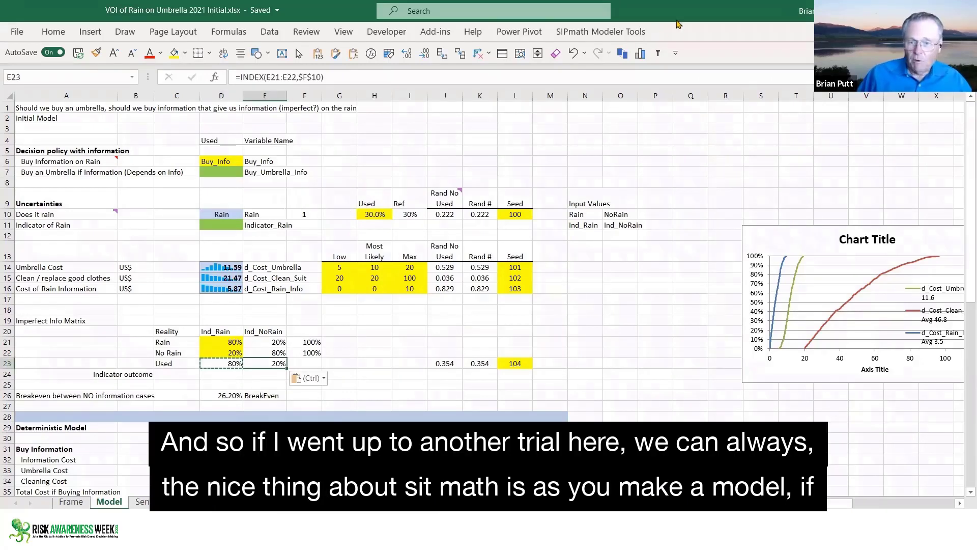
left_click(658, 54)
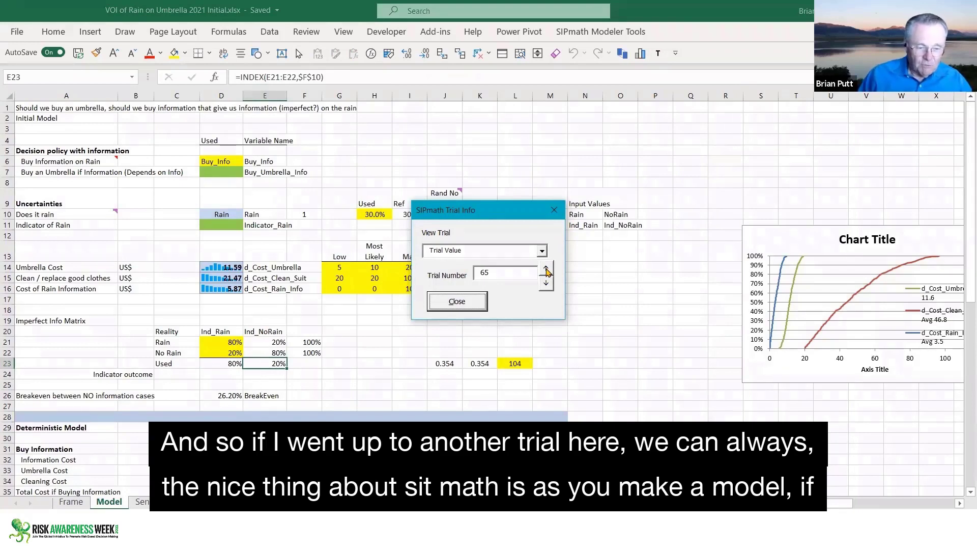
Move the simulation from trial 65 to 66, close the trial viewer, and select policy cell D7.
left_click(546, 269)
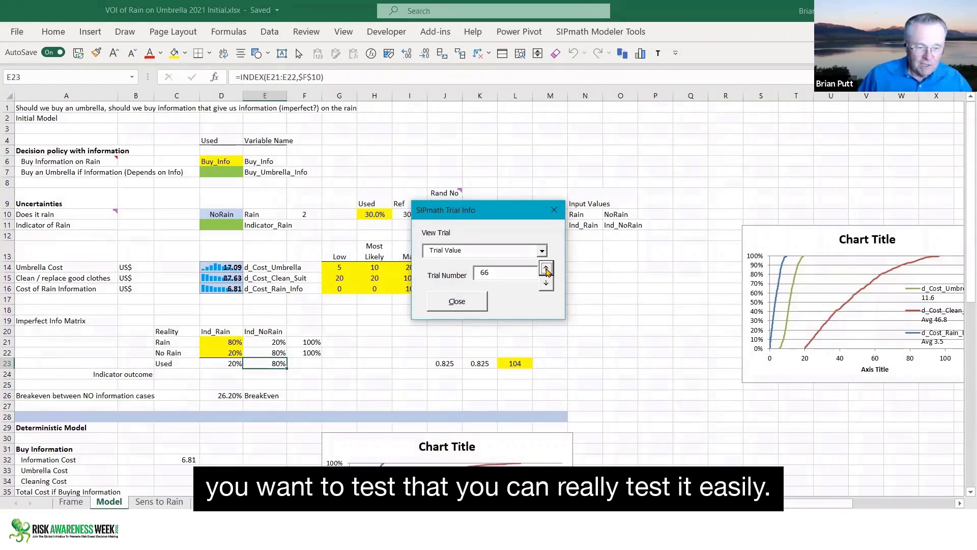
left_click(457, 301)
left_click(221, 176)
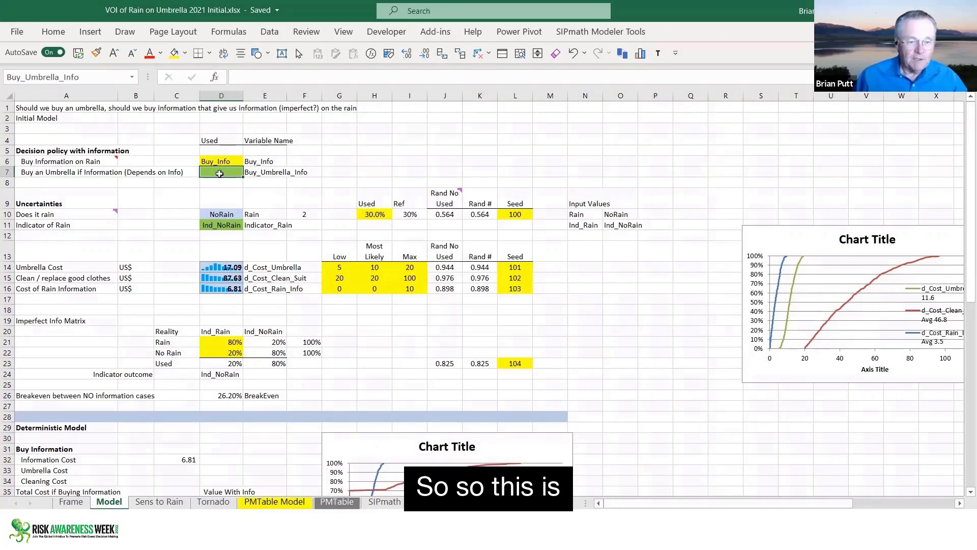
left_click(255, 77)
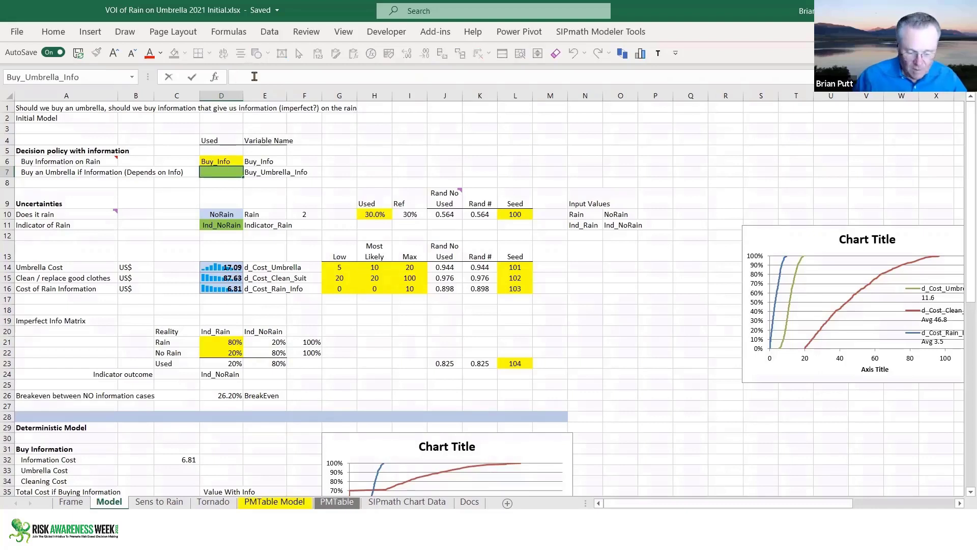
Begin =IF(Indicator_Rain=D20,"Buy_Um… in D7, comparing the rain indicator against Ind_Rain.
type("=if(")
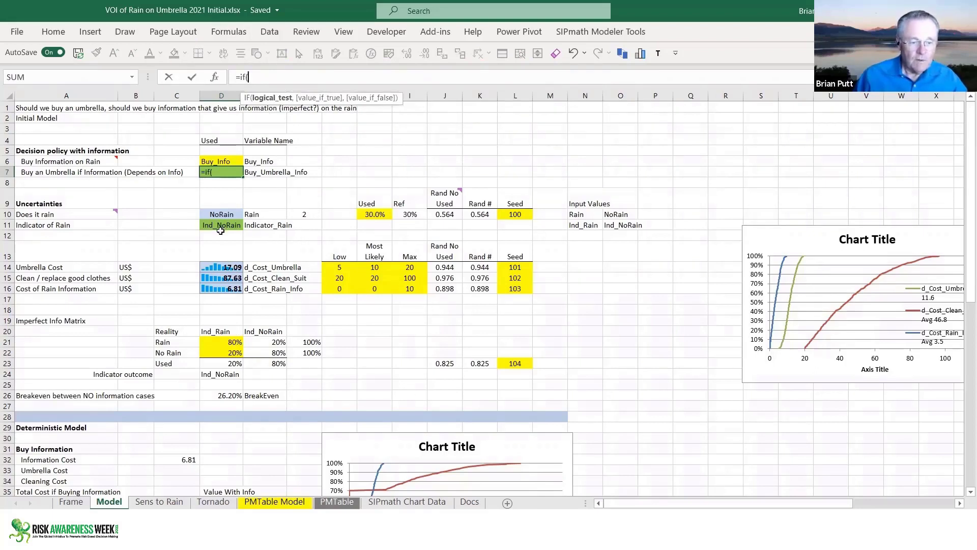
left_click(213, 225)
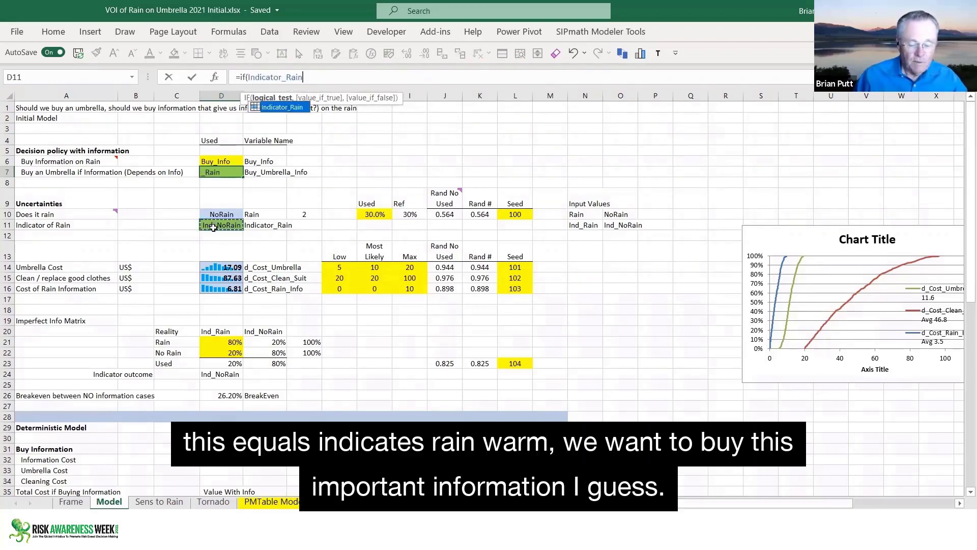
type("=")
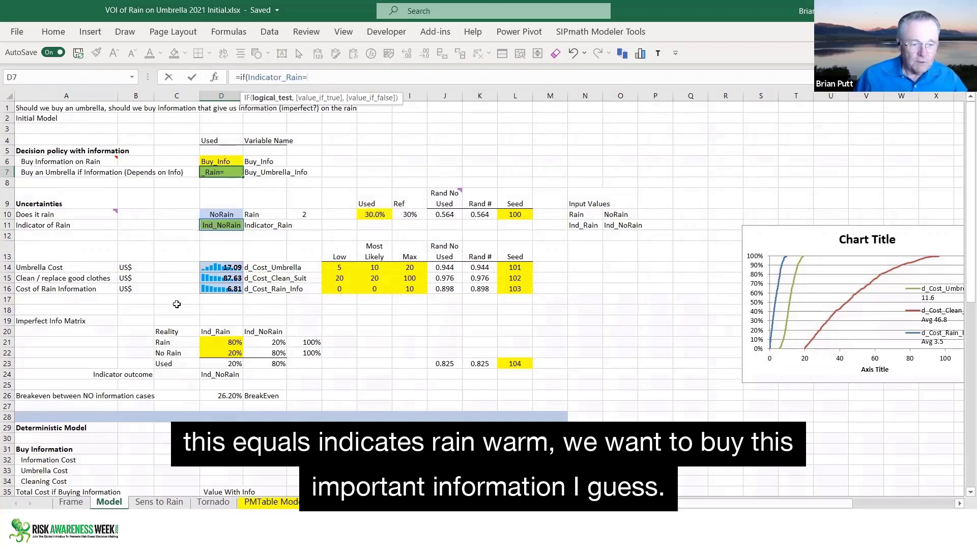
left_click(207, 332)
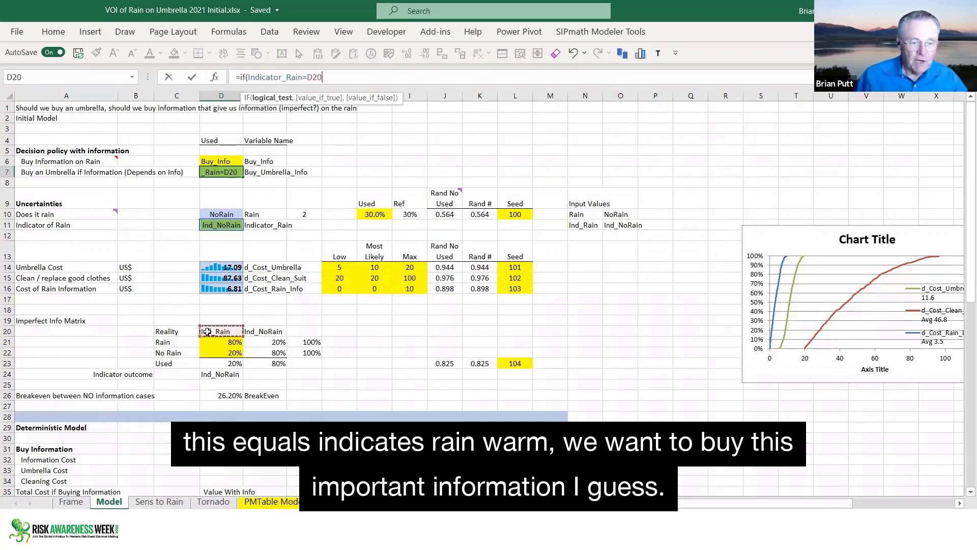
type(",")
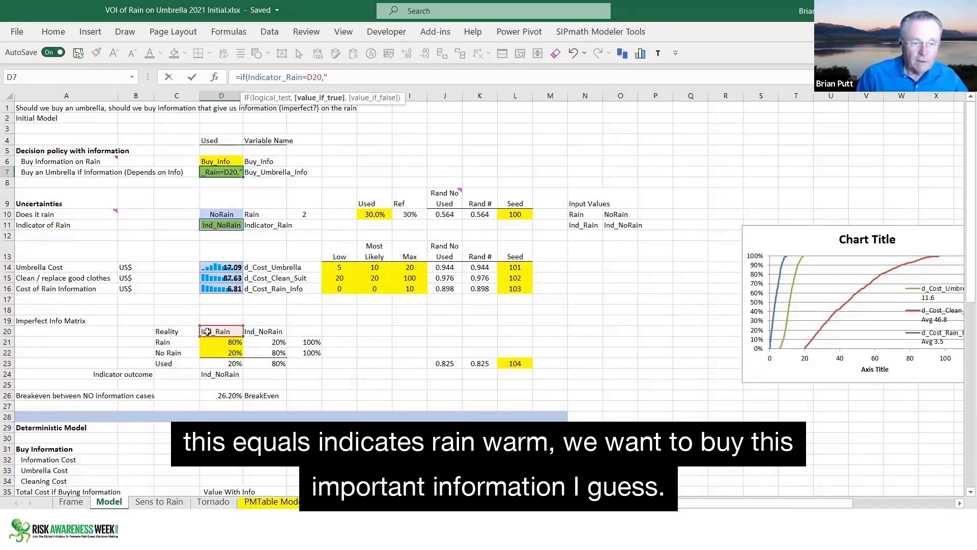
type("Buy")
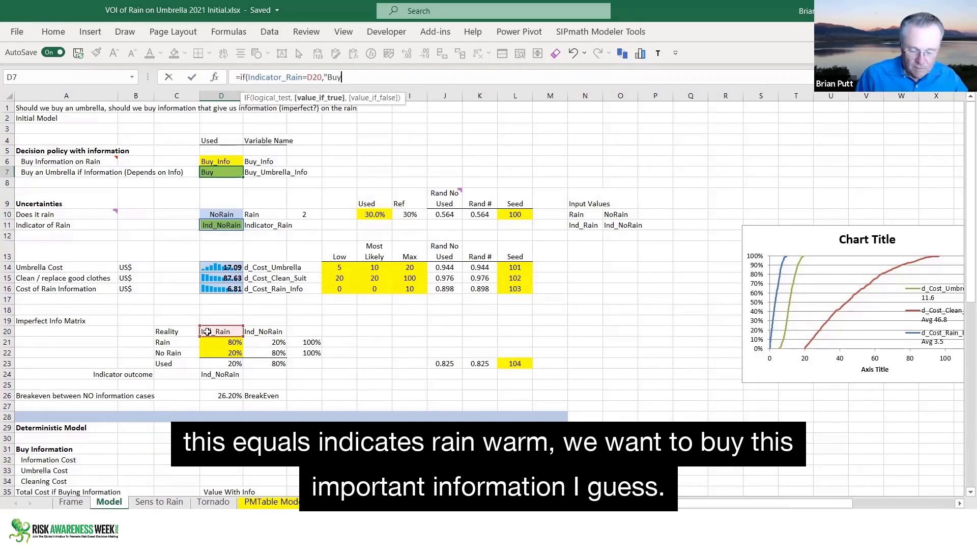
type("_Umbrella_Info=H7,Cost_Umbrella,0")
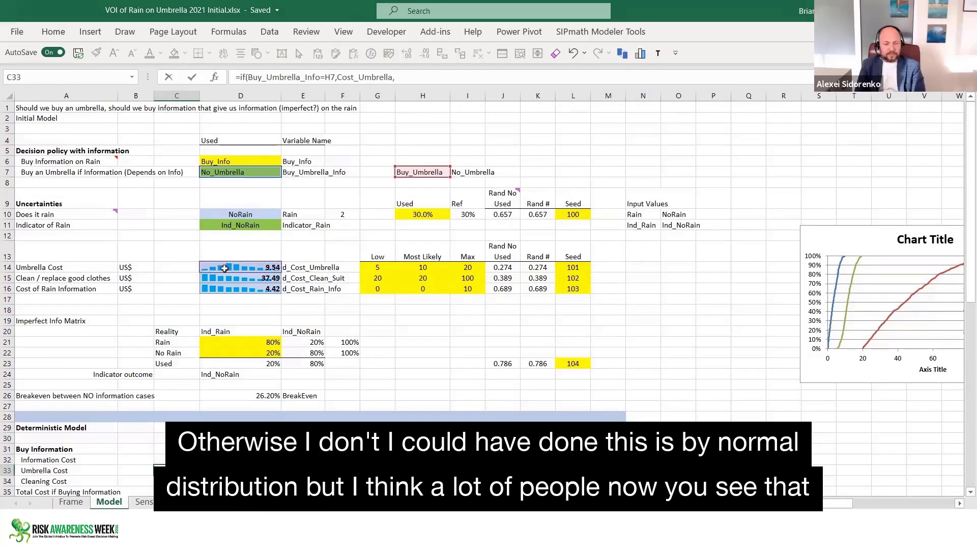
Commit the C33 umbrella cost formula, replacing its H7 reference with the value Buy_Umbrella via F9.
key("Return")
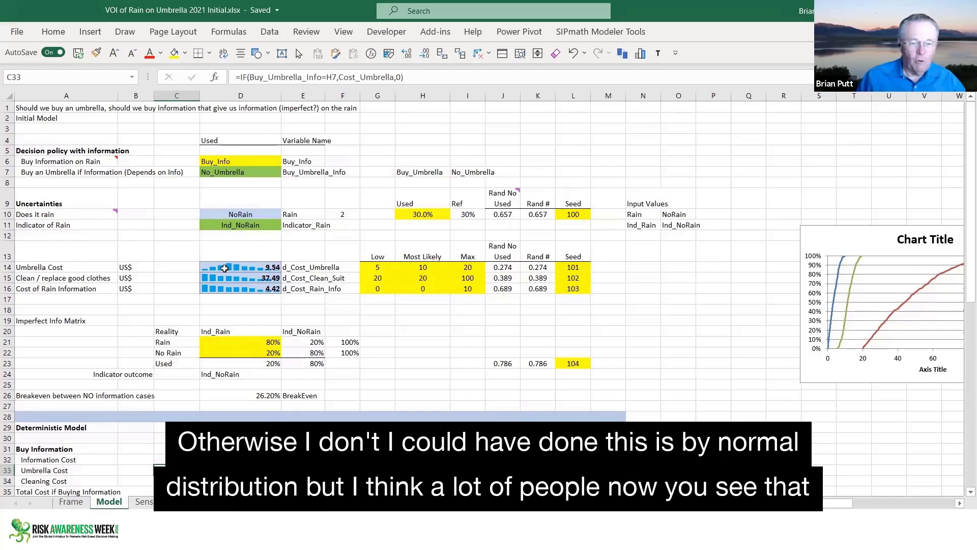
double_click(332, 77)
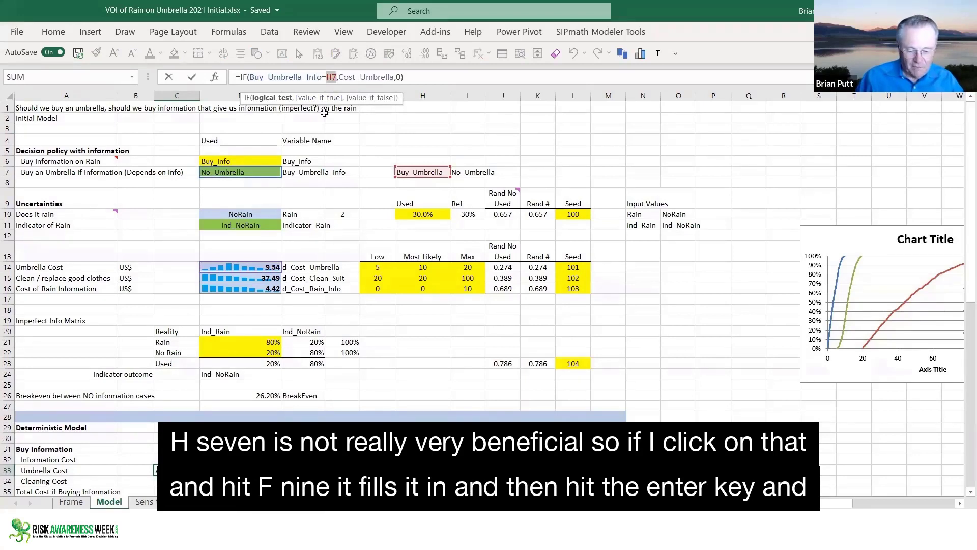
key("F9")
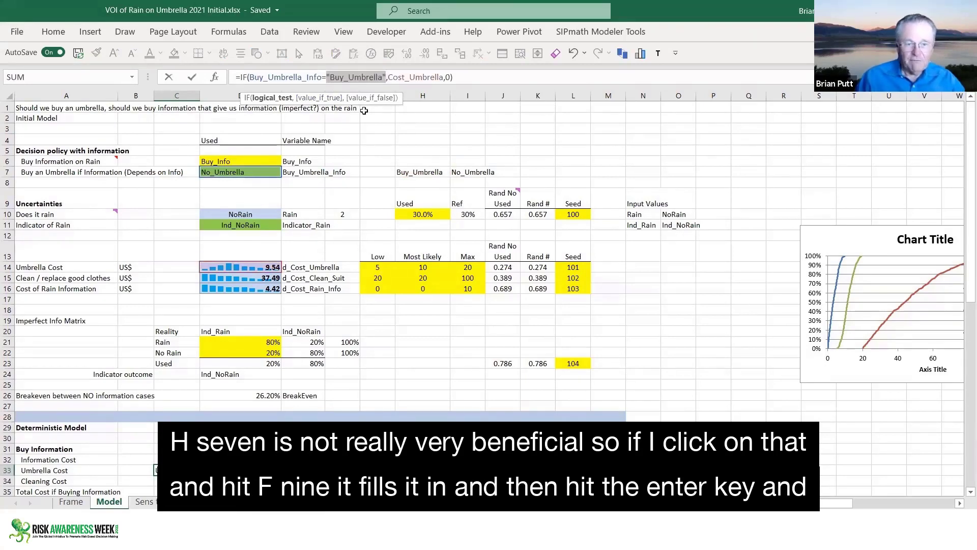
key("Return")
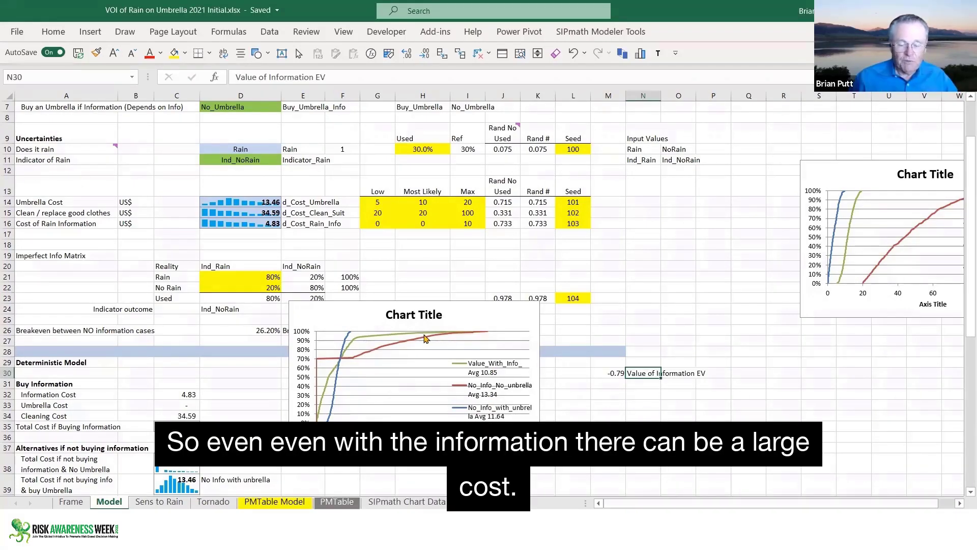
Place the value-of-information chart beside the cost CDFs, glance at the slides, then select chance-of-rain cell H10.
mouse_move(459, 333)
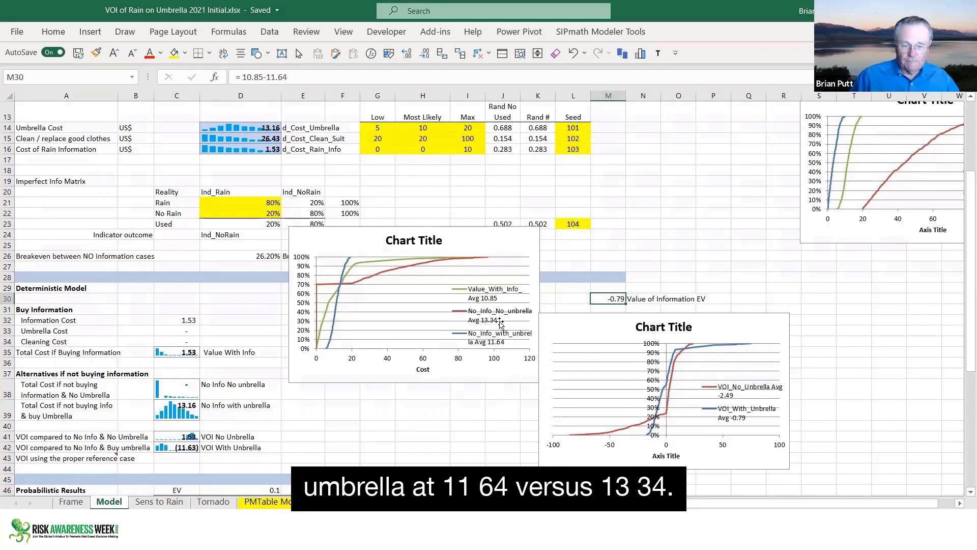
mouse_move(714, 350)
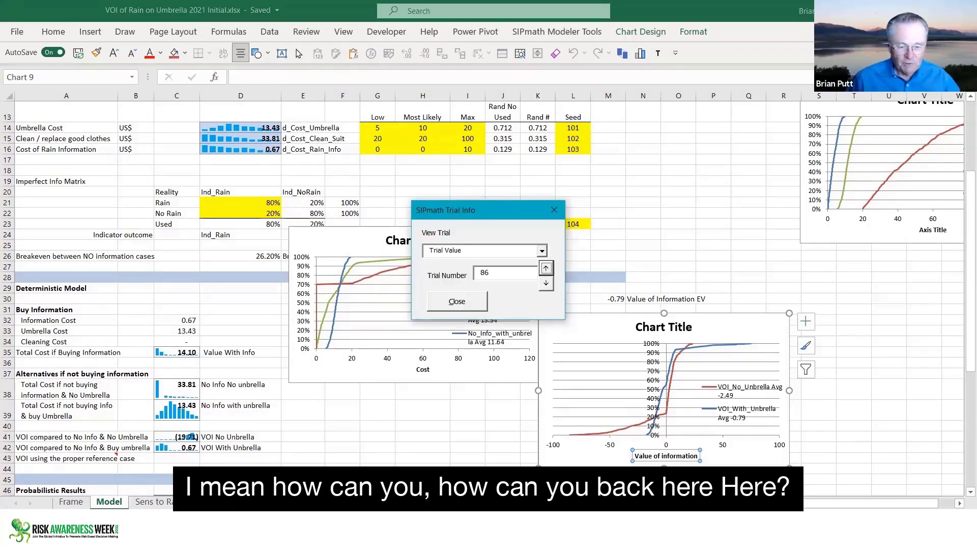
key("alt+Tab")
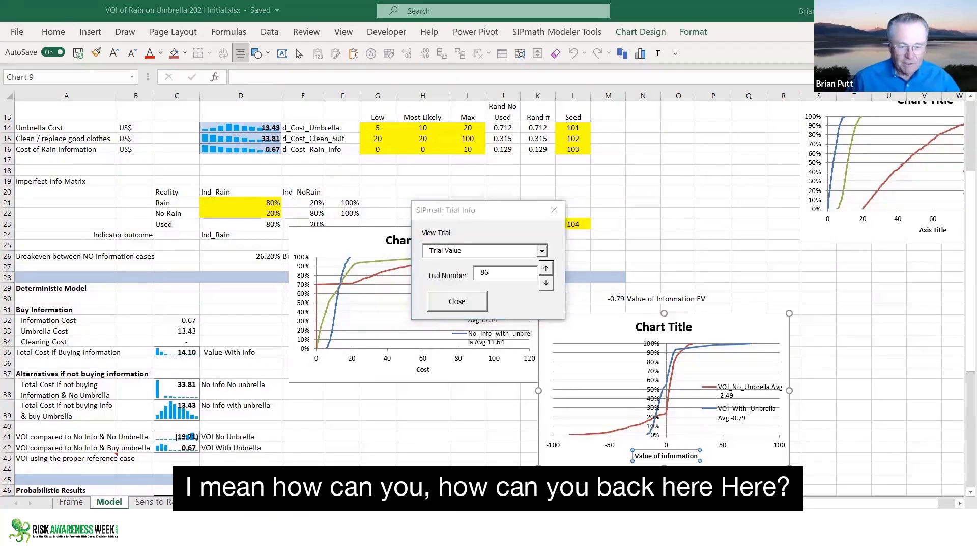
scroll(557, 413, "up", 3)
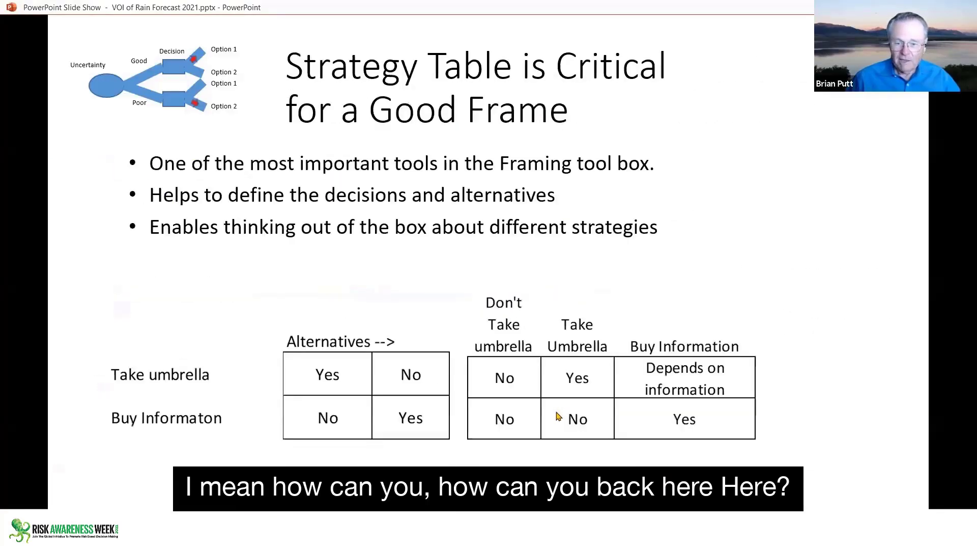
scroll(558, 416, "down", 1)
key("alt+Tab")
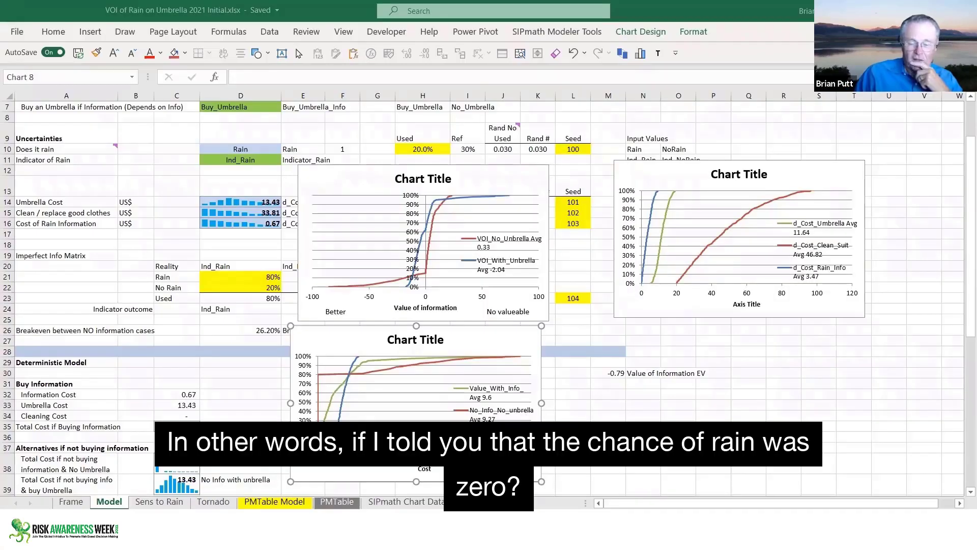
left_click(413, 147)
Enter 0 as the chance of rain in H10, then show the Optimal Decision Policy slide.
type("0")
key("ctrl+Return")
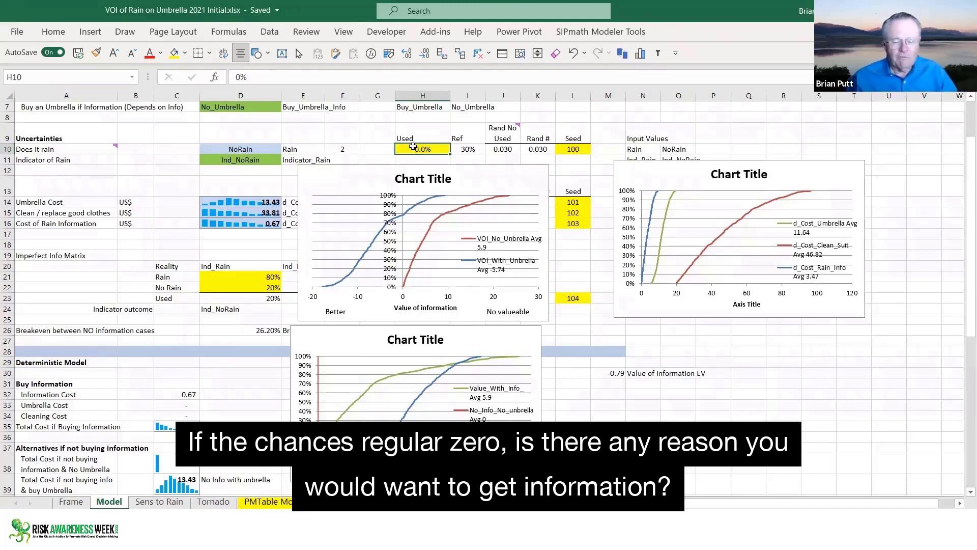
key("alt+Tab")
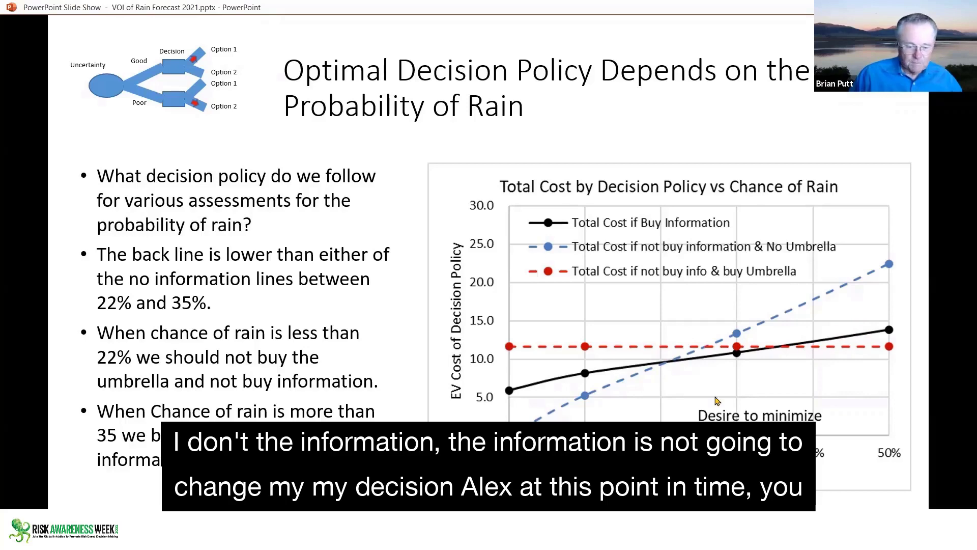
Switch back to the Excel workbook, where the chance of rain reads 30%.
key("alt+Tab")
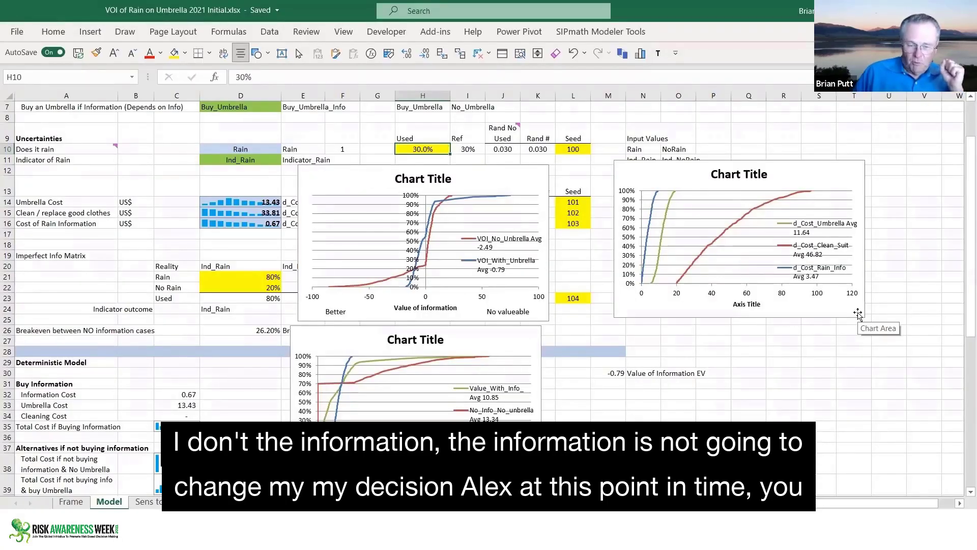